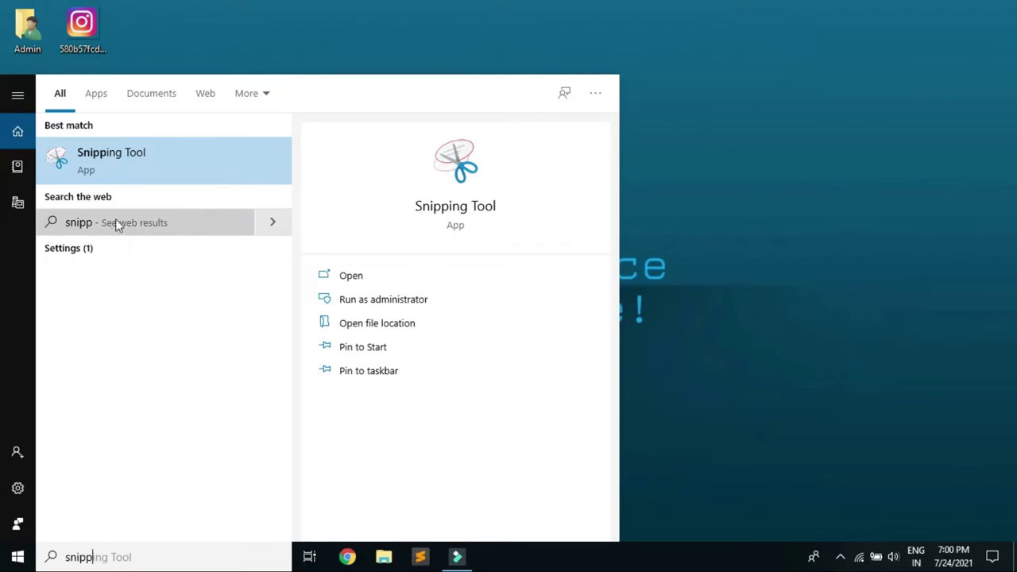
Open the Snipping Tool and capture a rectangular snip of the upper four rows of desktop icons
{"action": "left_click", "coordinate": [111, 173]}
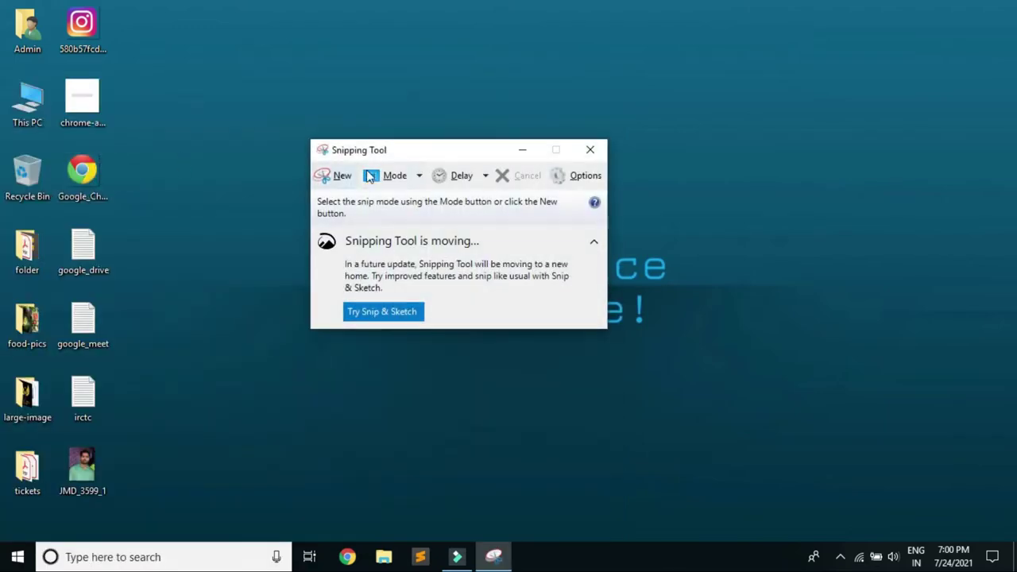
{"action": "left_click_drag", "start_coordinate": [378, 151], "coordinate": [412, 148]}
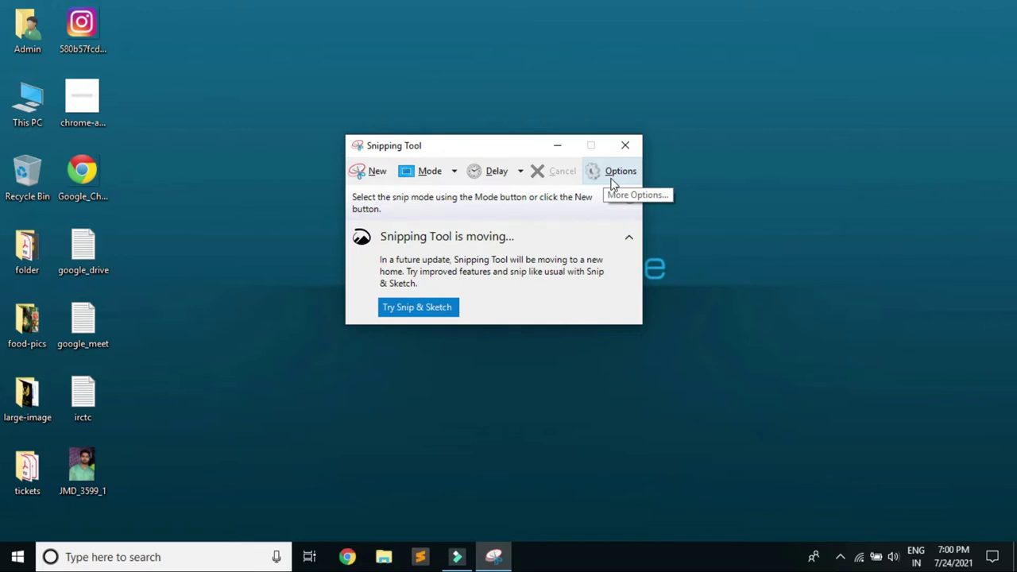
{"action": "left_click", "coordinate": [377, 175]}
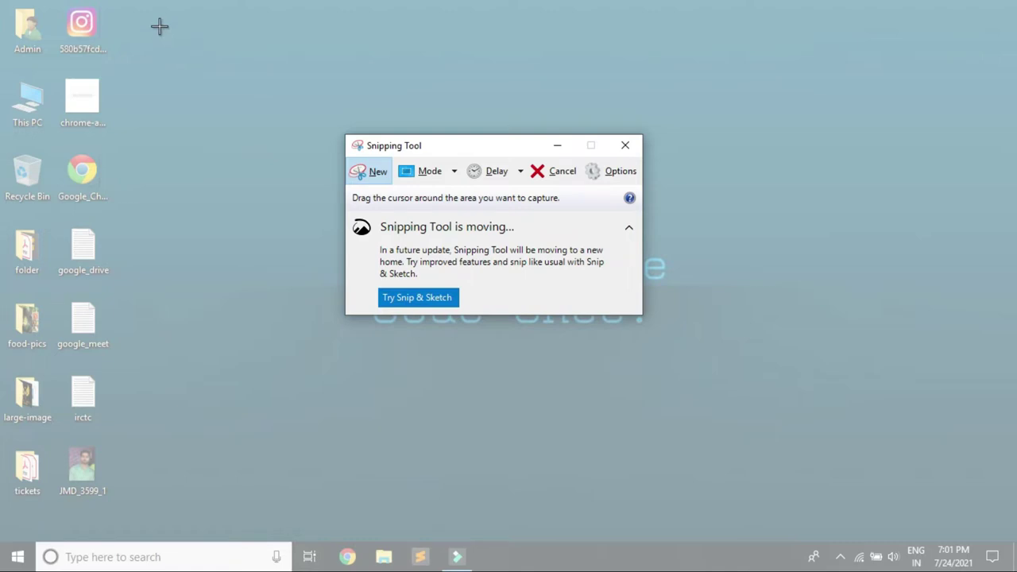
{"action": "left_click_drag", "start_coordinate": [151, 15], "coordinate": [11, 288]}
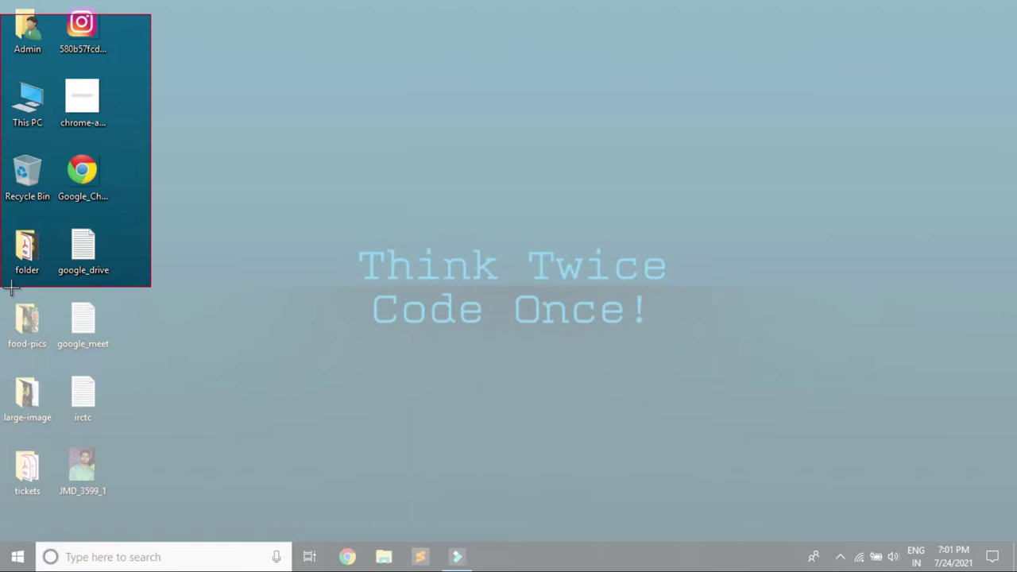
{"action": "left_click_drag", "start_coordinate": [11, 290], "coordinate": [5, 288]}
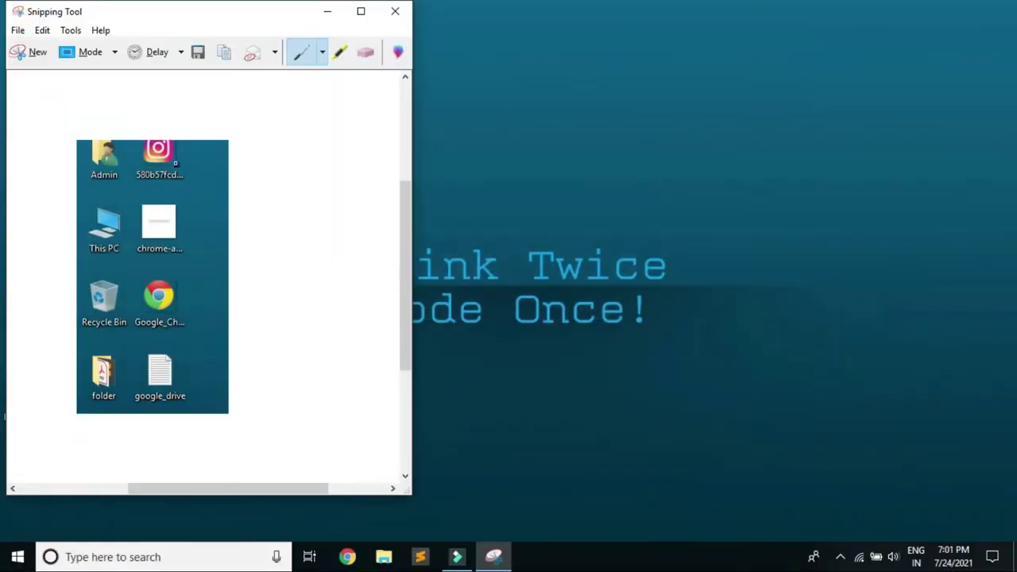
{"action": "left_click_drag", "start_coordinate": [200, 17], "coordinate": [414, 42]}
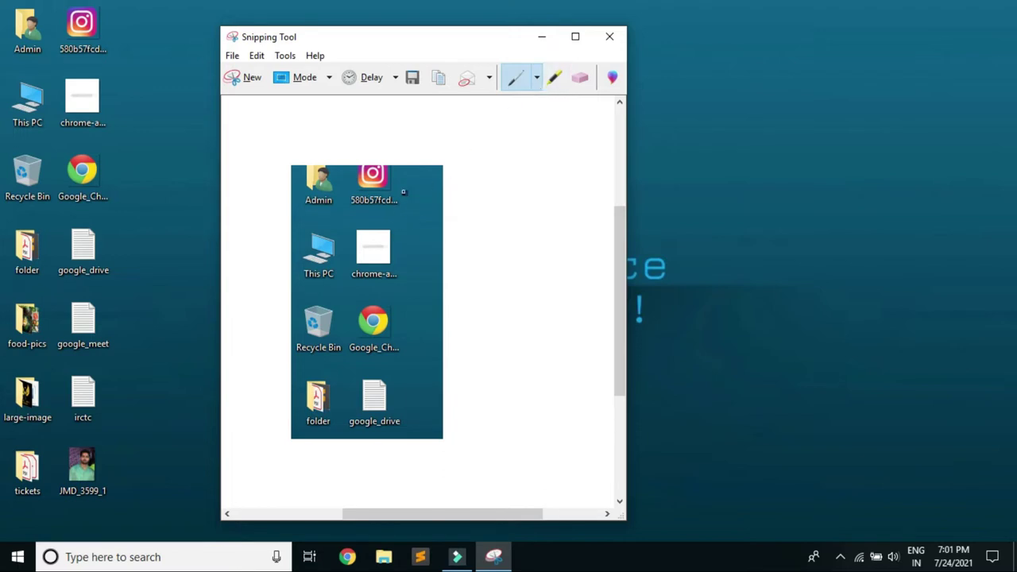
Outline the This PC and neighbouring chrome icons in the snip with the custom pen, and erase the outline
{"action": "left_click", "coordinate": [537, 80]}
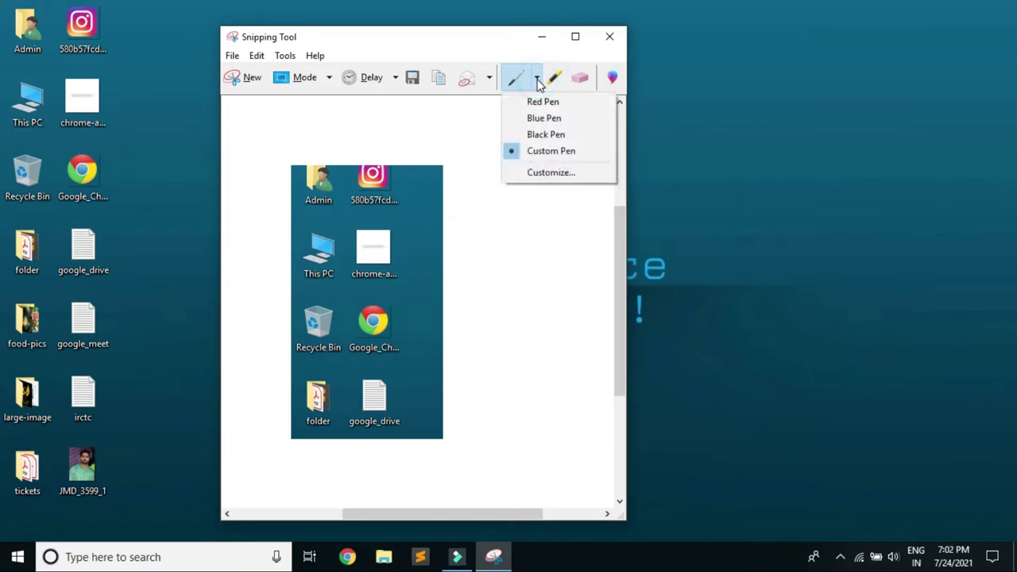
{"action": "left_click", "coordinate": [499, 225]}
{"action": "mouse_move", "coordinate": [411, 225]}
{"action": "left_mouse_down"}
{"action": "mouse_move", "coordinate": [304, 225]}
{"action": "mouse_move", "coordinate": [300, 261]}
{"action": "mouse_move", "coordinate": [382, 288]}
{"action": "mouse_move", "coordinate": [412, 228]}
{"action": "left_mouse_up"}
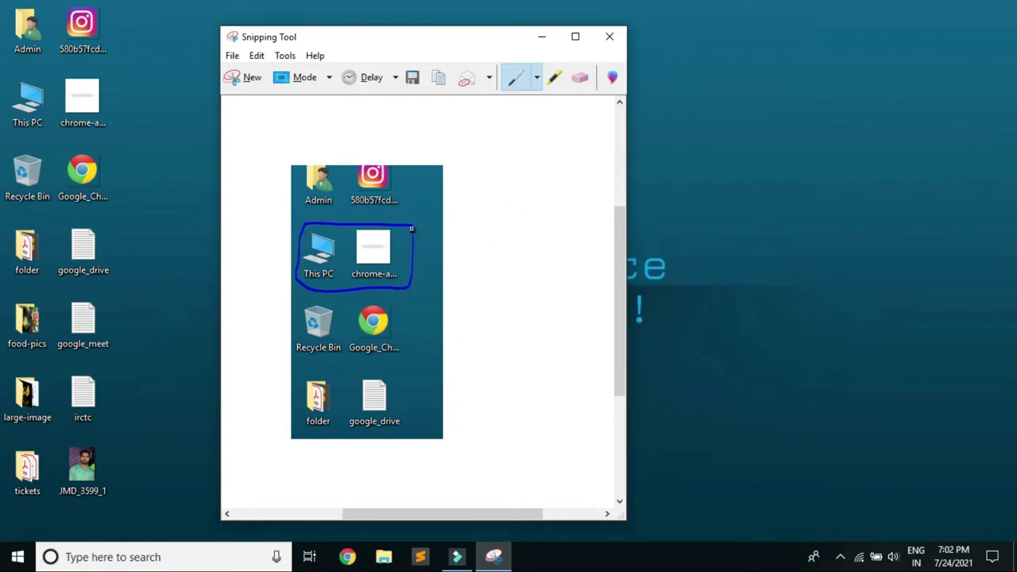
{"action": "left_click", "coordinate": [581, 79]}
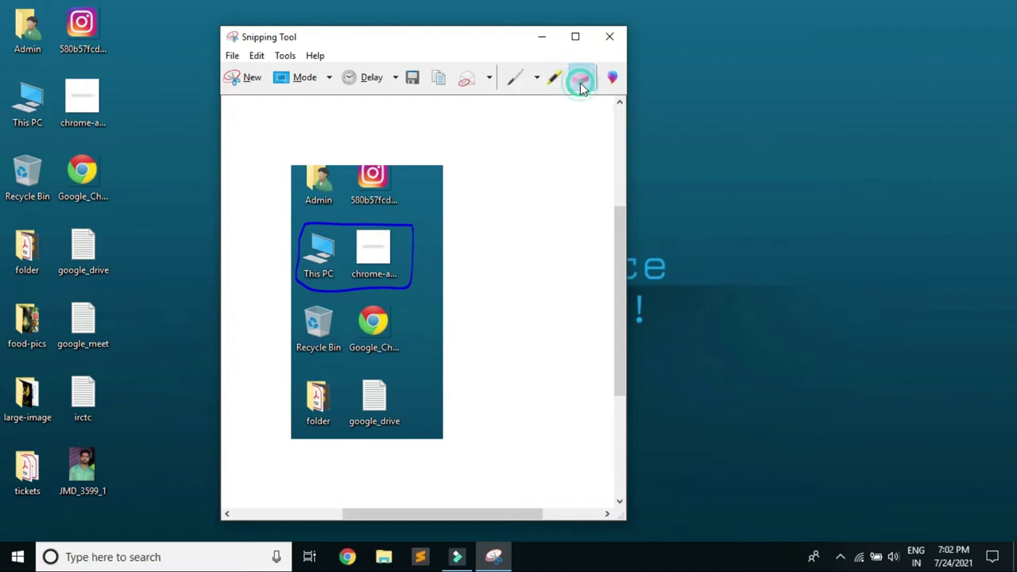
{"action": "left_click", "coordinate": [411, 229]}
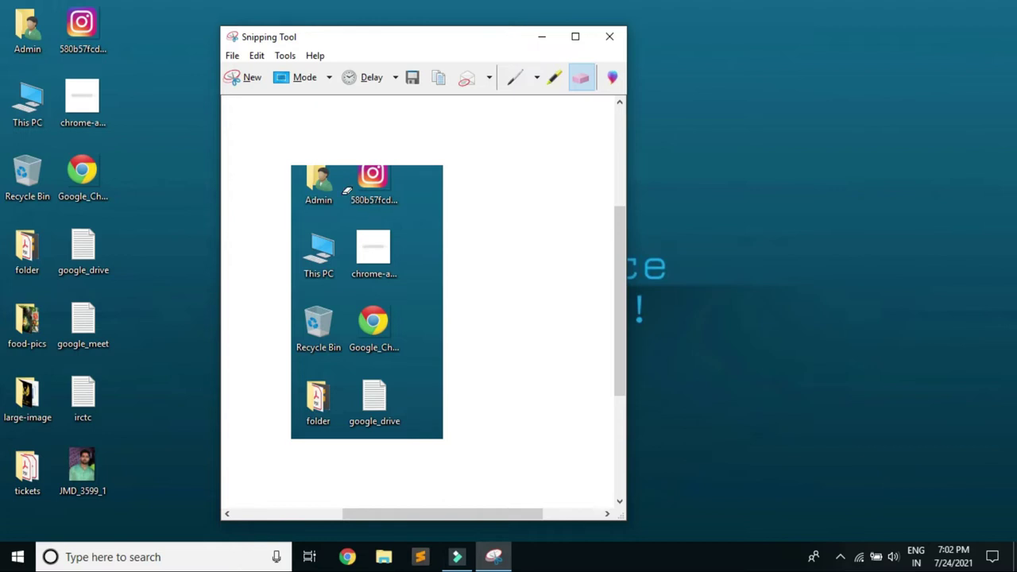
Save the snip to the Desktop as a PNG file named Capture
{"action": "left_click", "coordinate": [231, 56]}
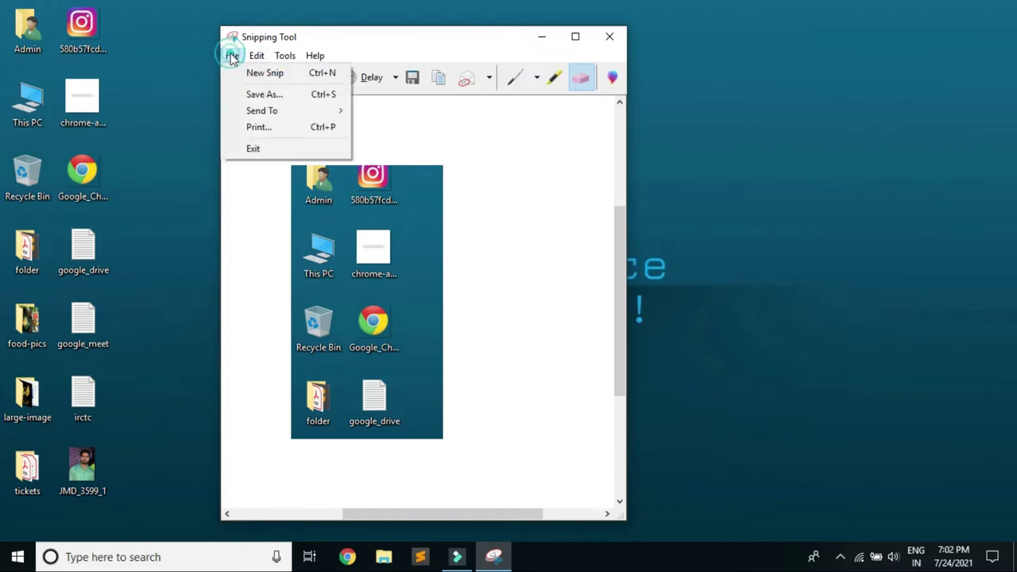
{"action": "left_click", "coordinate": [238, 95]}
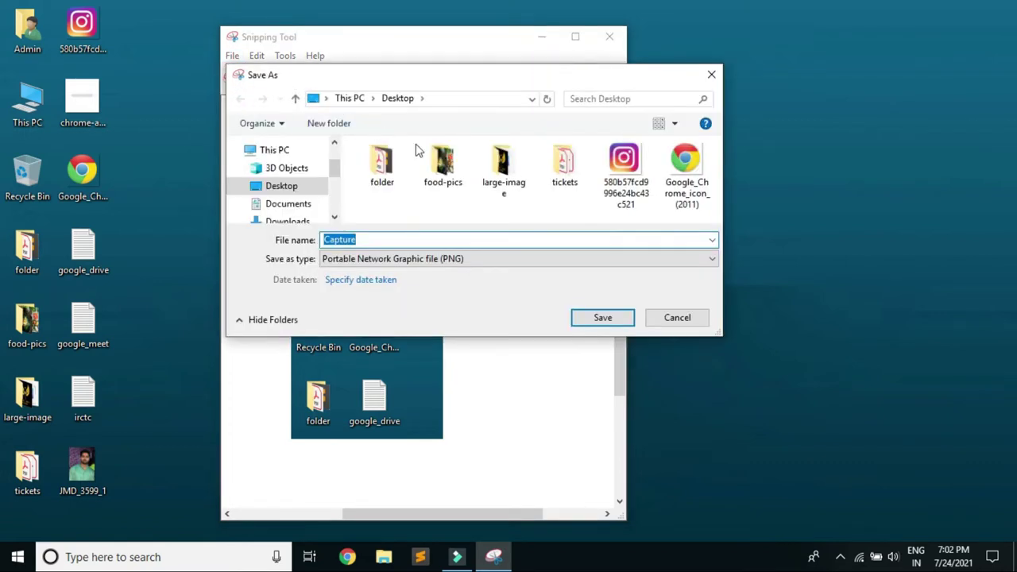
{"action": "left_click", "coordinate": [612, 318]}
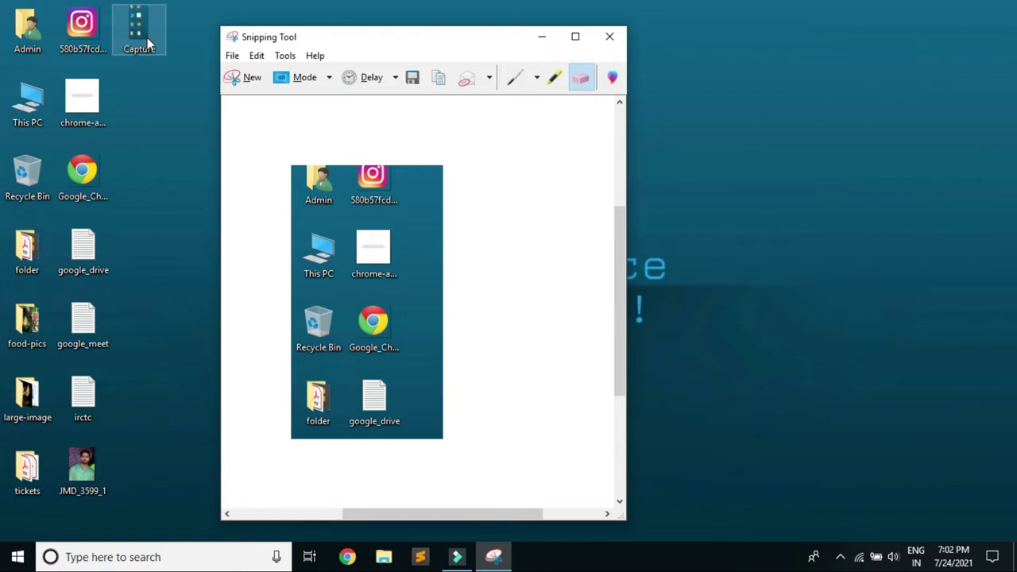
Switch the snipping mode to Window Snip and capture the whole desktop
{"action": "left_click_drag", "start_coordinate": [270, 37], "coordinate": [332, 36]}
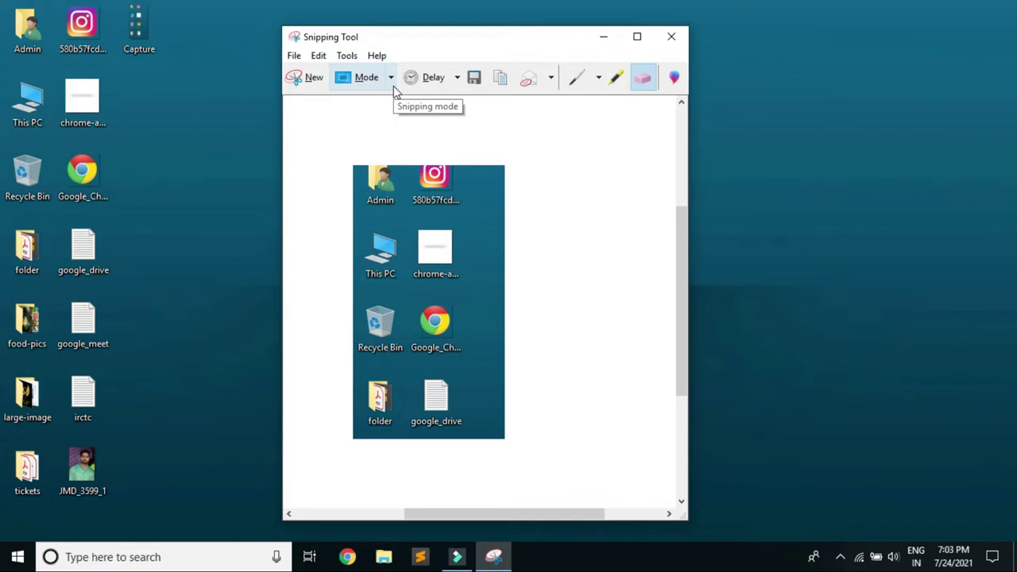
{"action": "left_click", "coordinate": [391, 80]}
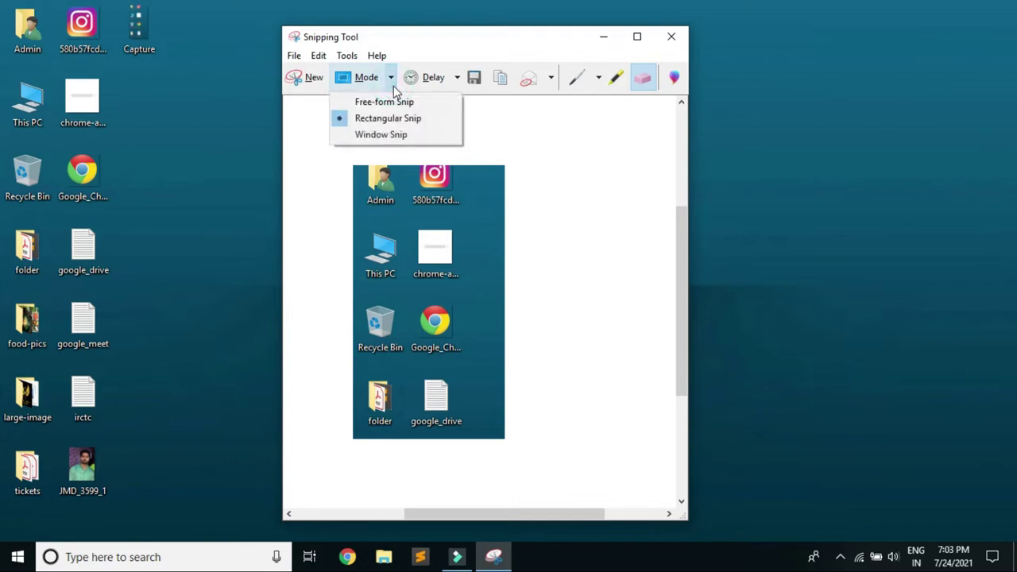
{"action": "left_click", "coordinate": [388, 133]}
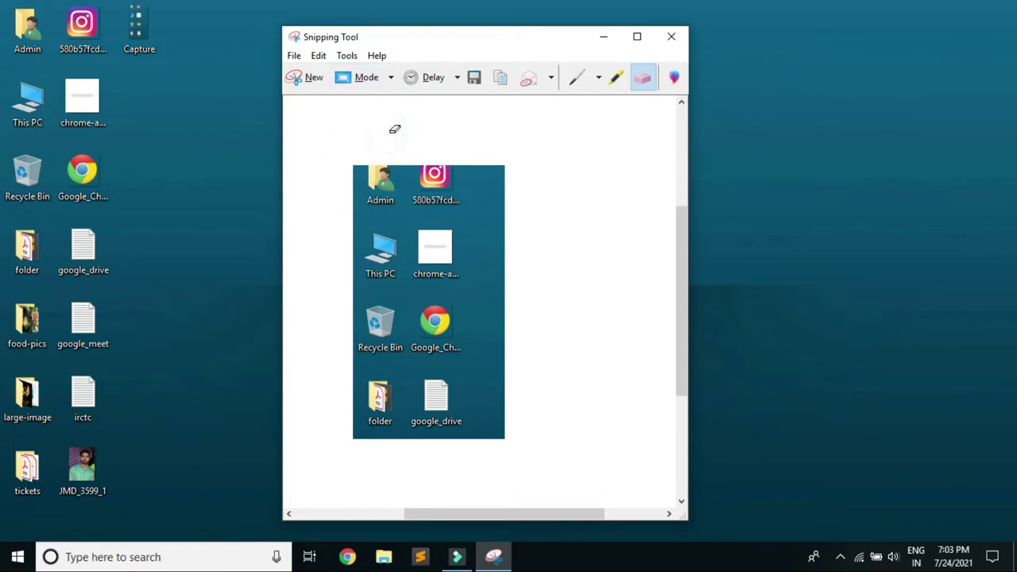
{"action": "left_click", "coordinate": [311, 83]}
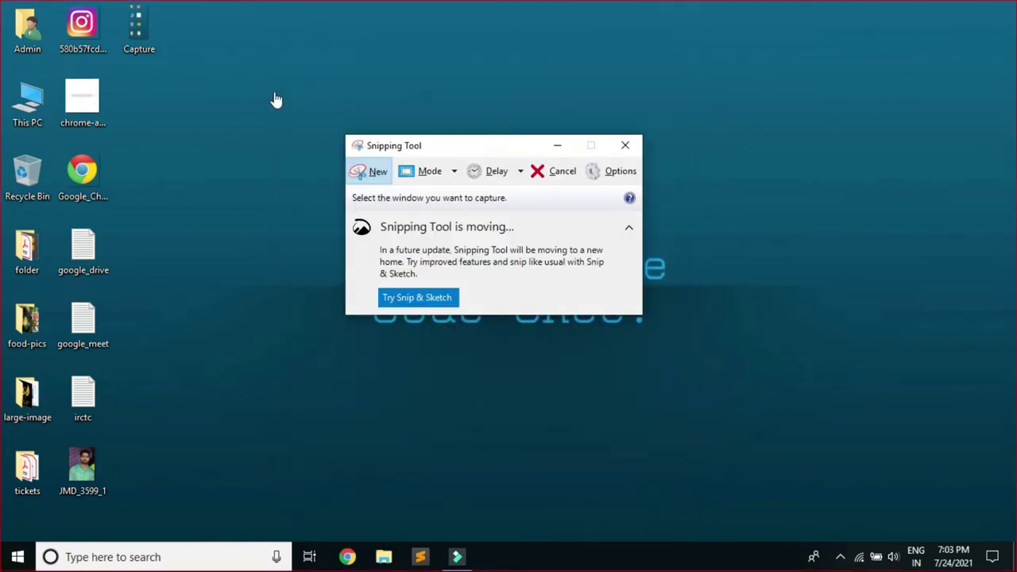
{"action": "left_click", "coordinate": [180, 79]}
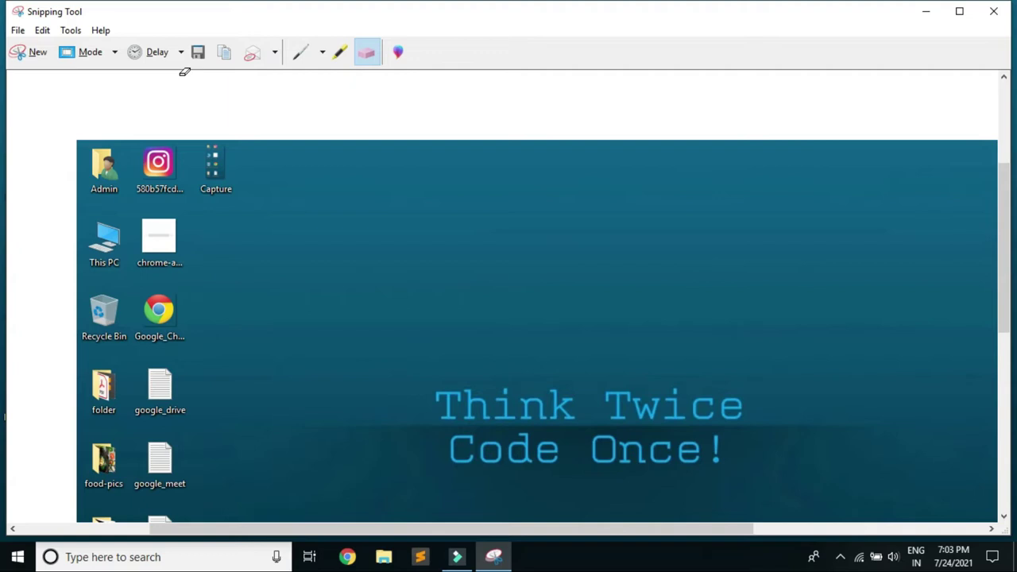
Switch the mode to Free-form Snip and capture the area around the This PC, Recycle Bin and two Chrome icons
{"action": "left_click", "coordinate": [115, 54]}
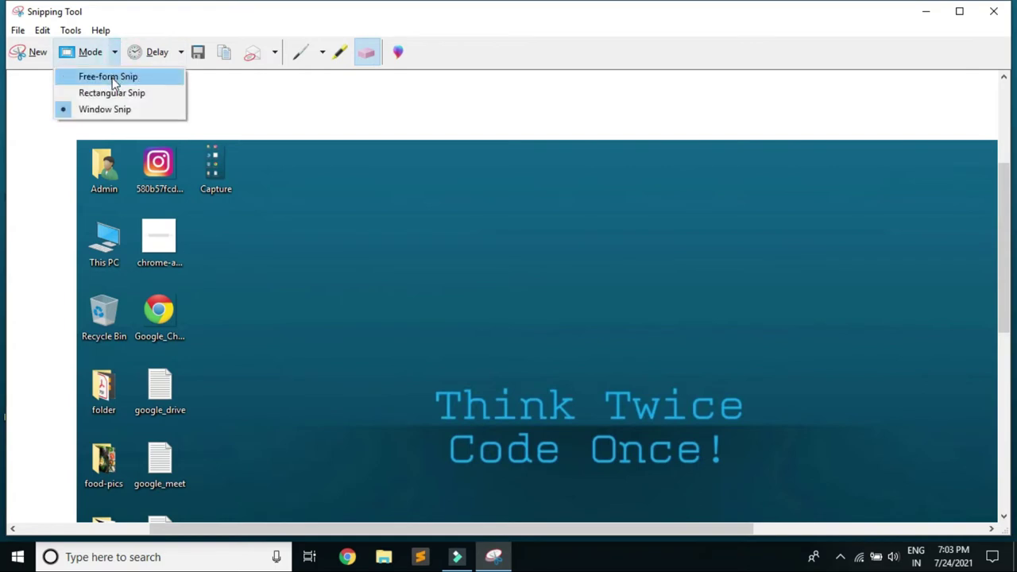
{"action": "left_click", "coordinate": [111, 77]}
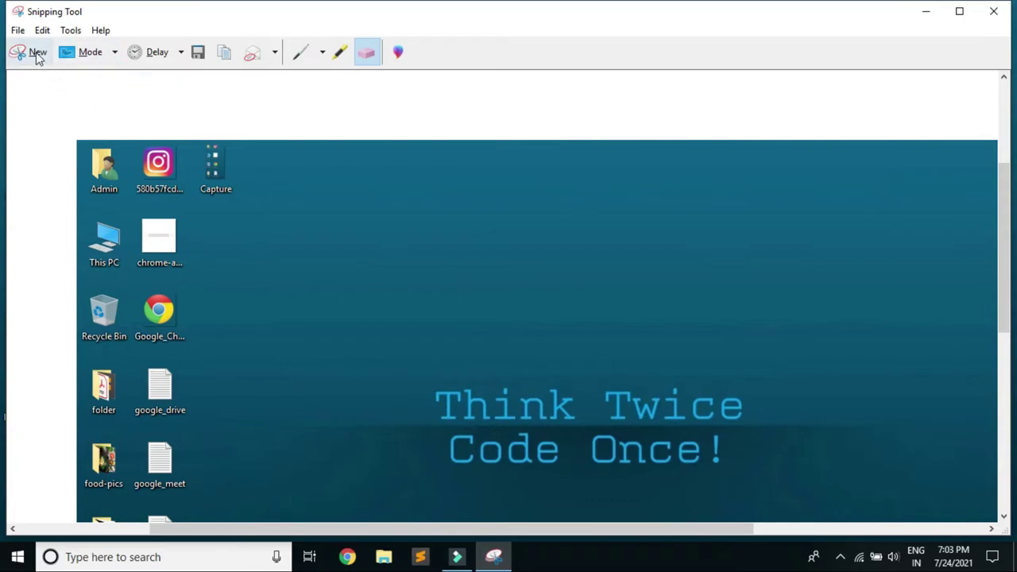
{"action": "left_click", "coordinate": [37, 53]}
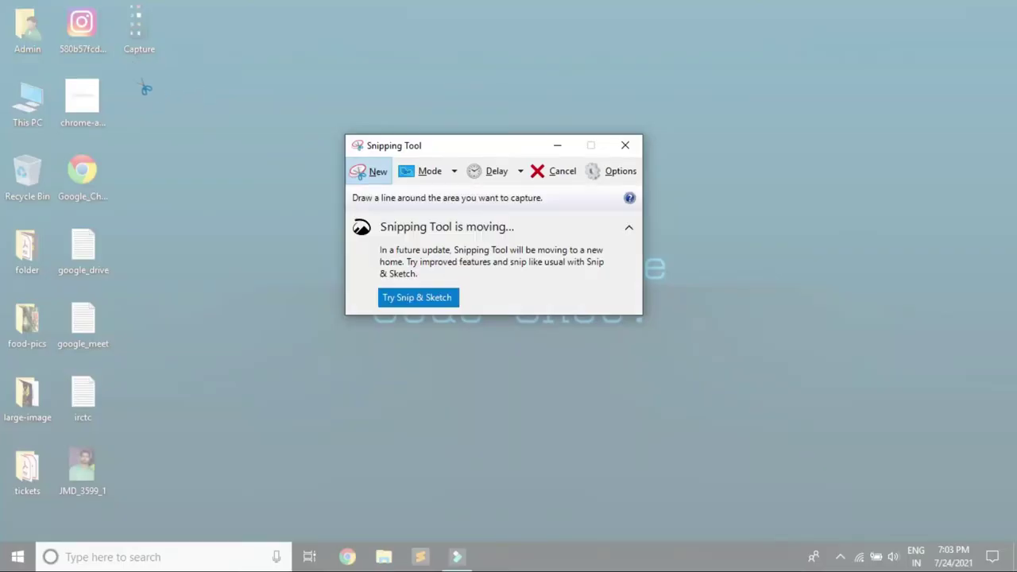
{"action": "mouse_move", "coordinate": [143, 83]}
{"action": "left_mouse_down"}
{"action": "mouse_move", "coordinate": [44, 70]}
{"action": "mouse_move", "coordinate": [14, 123]}
{"action": "mouse_move", "coordinate": [11, 199]}
{"action": "mouse_move", "coordinate": [95, 217]}
{"action": "mouse_move", "coordinate": [140, 209]}
{"action": "mouse_move", "coordinate": [153, 113]}
{"action": "mouse_move", "coordinate": [139, 86]}
{"action": "left_mouse_up"}
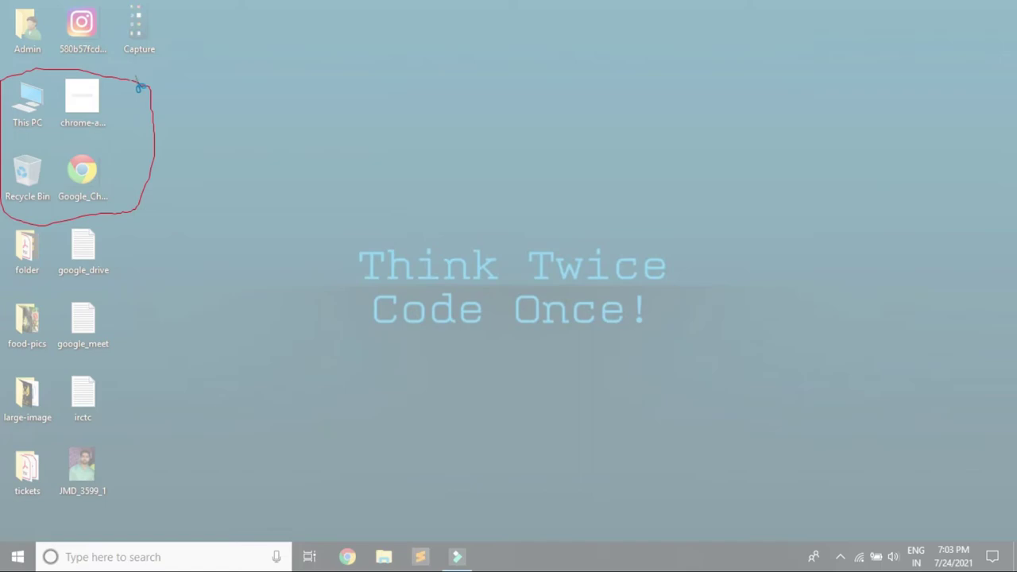
{"action": "left_click_drag", "start_coordinate": [140, 86], "coordinate": [141, 84]}
{"action": "left_click_drag", "start_coordinate": [245, 15], "coordinate": [464, 53]}
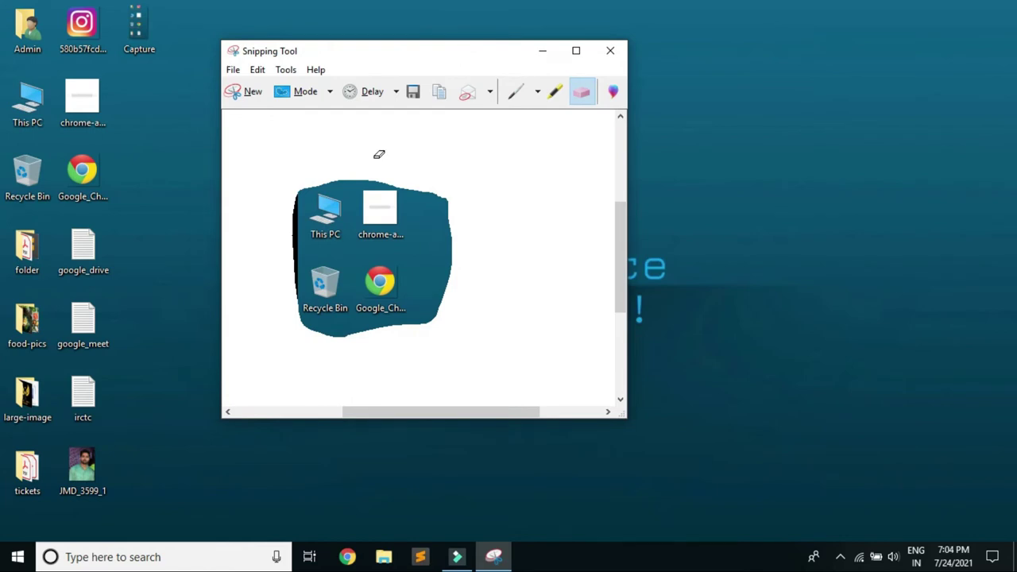
Set the delay to 2 Seconds and capture a new free-form snip around the Recycle Bin and Google Chrome icons
{"action": "left_click", "coordinate": [396, 93]}
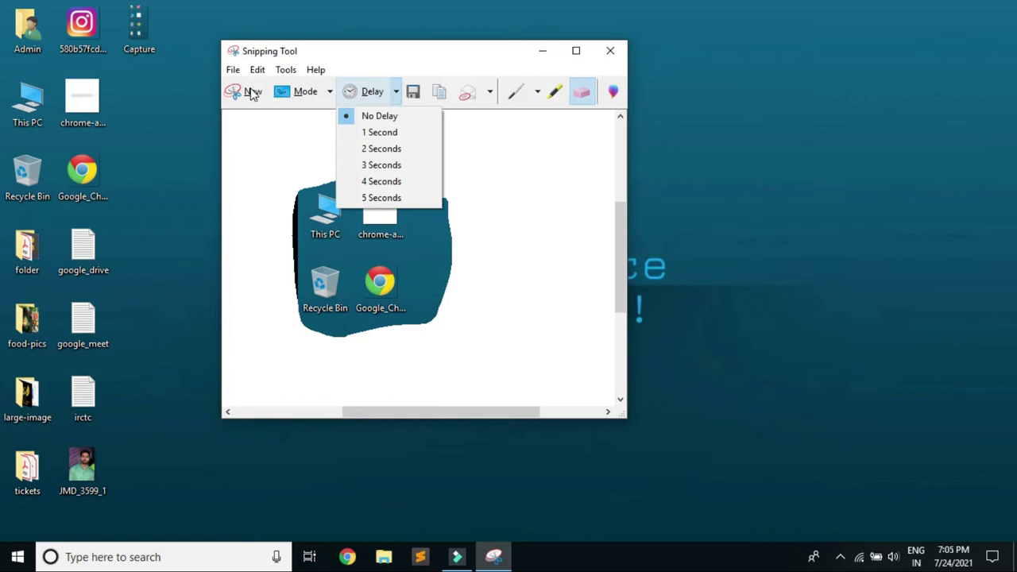
{"action": "left_click", "coordinate": [382, 150]}
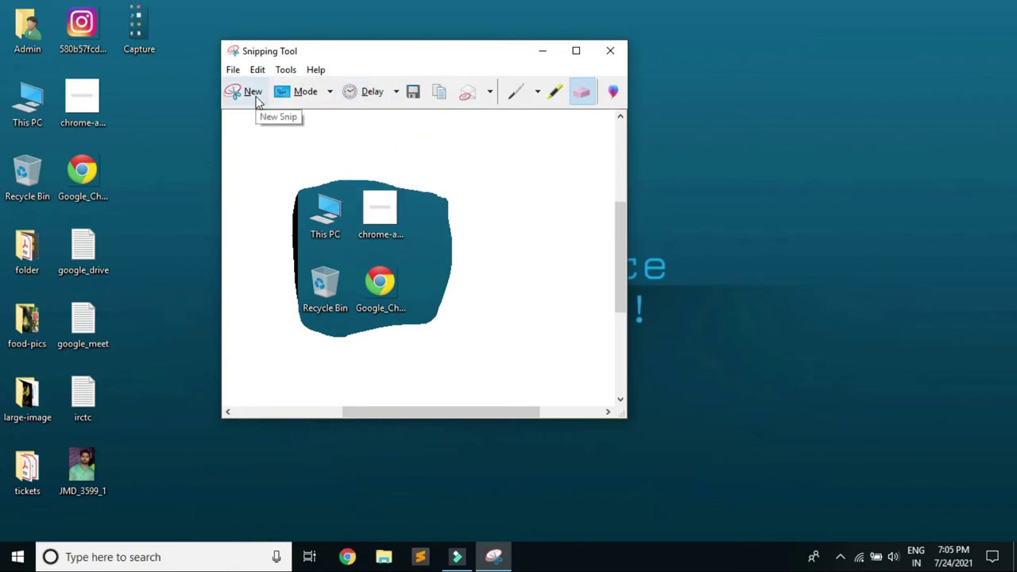
{"action": "left_click", "coordinate": [255, 101]}
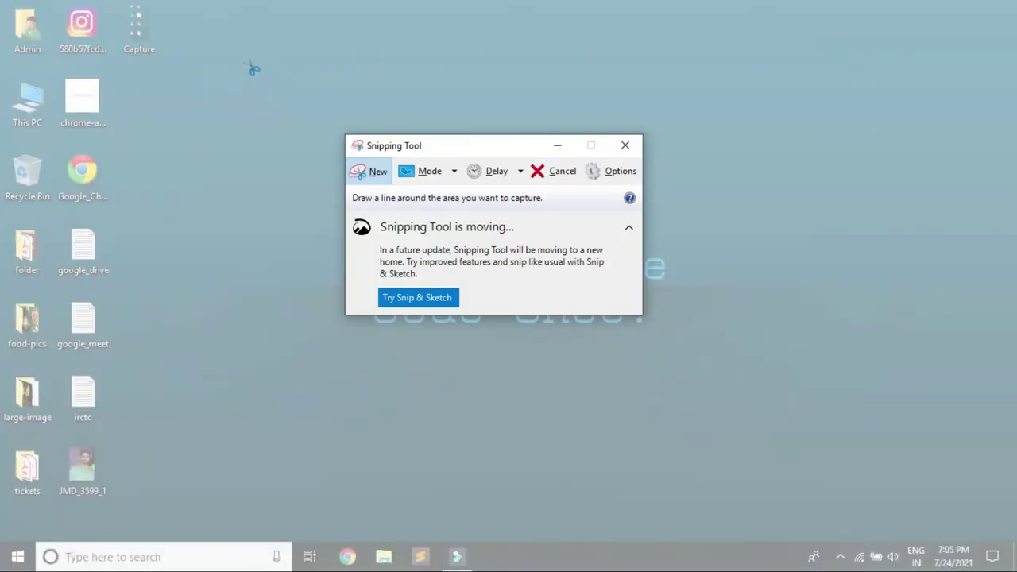
{"action": "mouse_move", "coordinate": [167, 111]}
{"action": "left_mouse_down"}
{"action": "mouse_move", "coordinate": [15, 147]}
{"action": "mouse_move", "coordinate": [138, 98]}
{"action": "mouse_move", "coordinate": [175, 118]}
{"action": "left_mouse_up"}
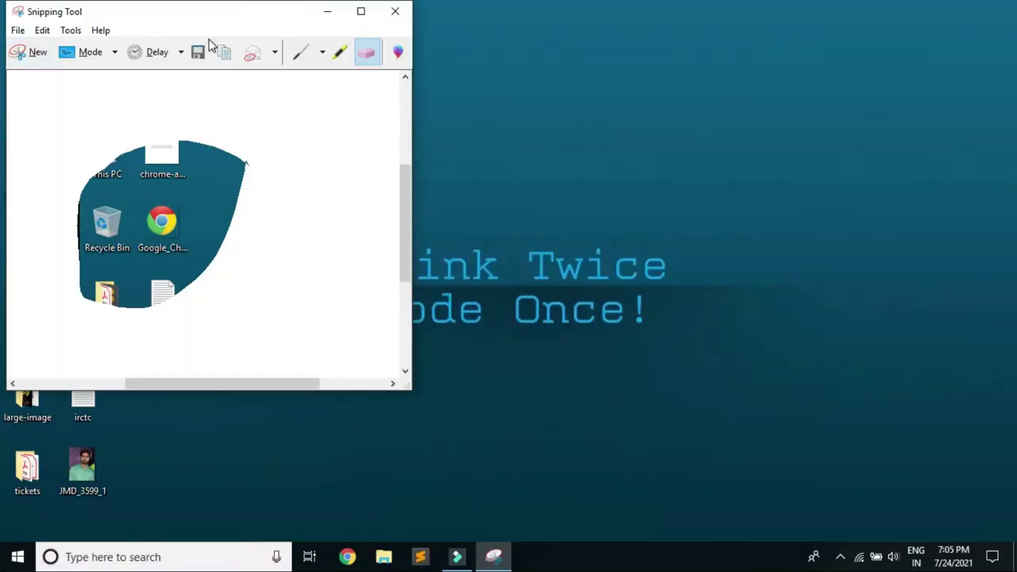
{"action": "left_click_drag", "start_coordinate": [198, 14], "coordinate": [376, 50]}
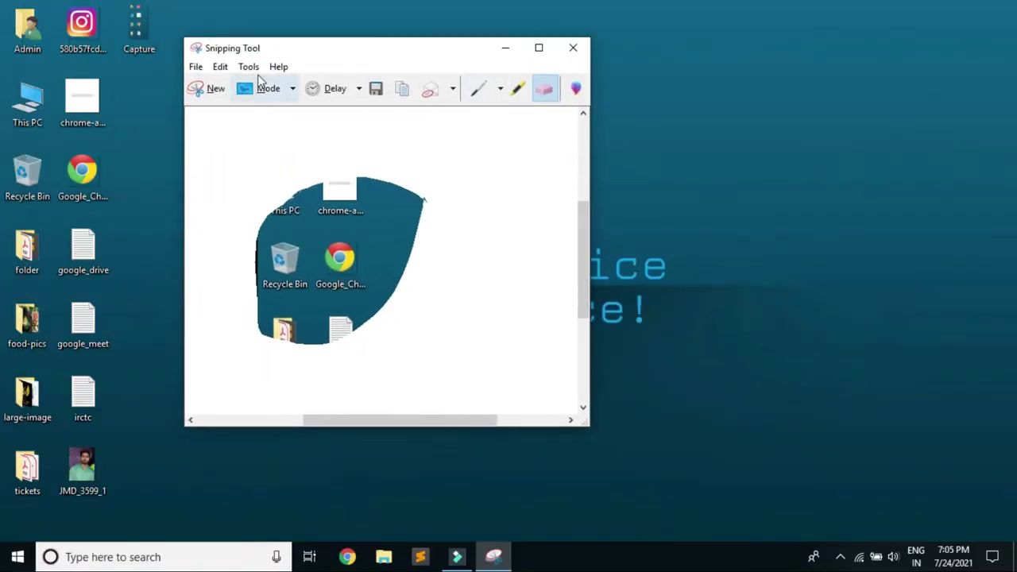
Examine the application and selection settings in the Snipping Tool options, and close them without changes
{"action": "left_click", "coordinate": [248, 66]}
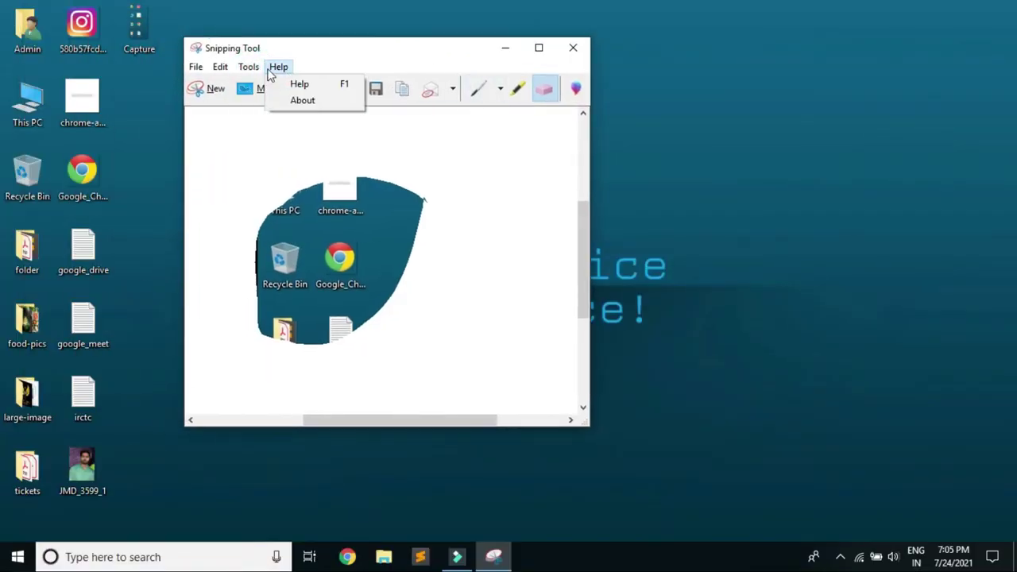
{"action": "left_click", "coordinate": [271, 138]}
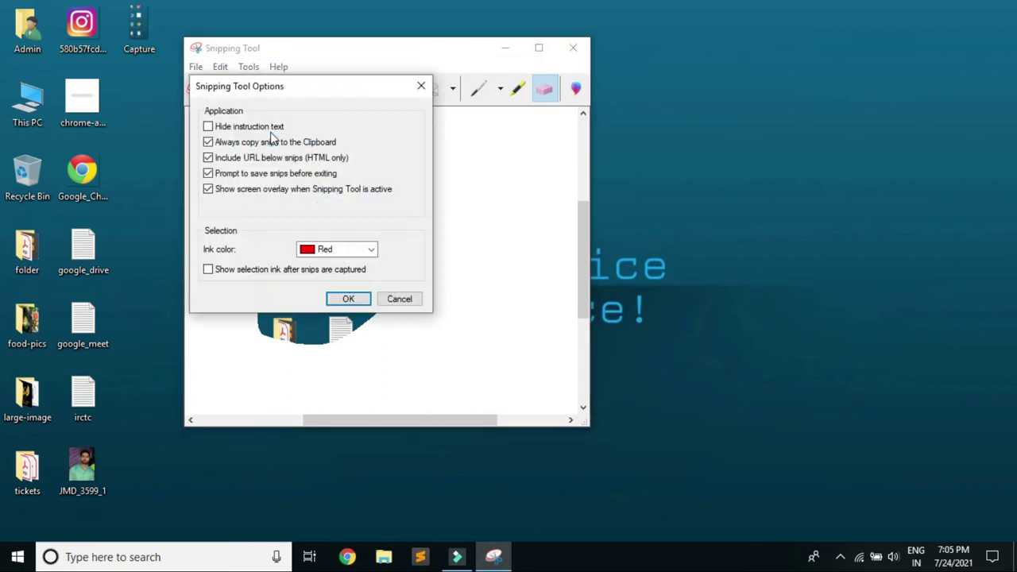
{"action": "left_click", "coordinate": [421, 86]}
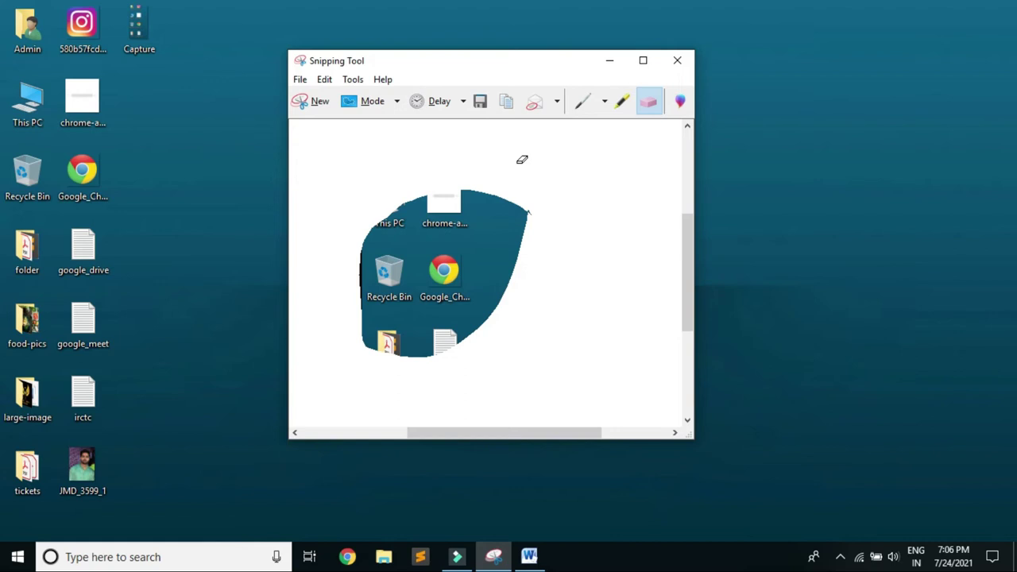
Set the mode to Rectangular Snip with No Delay and capture the desktop area from This PC down to the folder and google_drive icons
{"action": "left_click", "coordinate": [397, 101]}
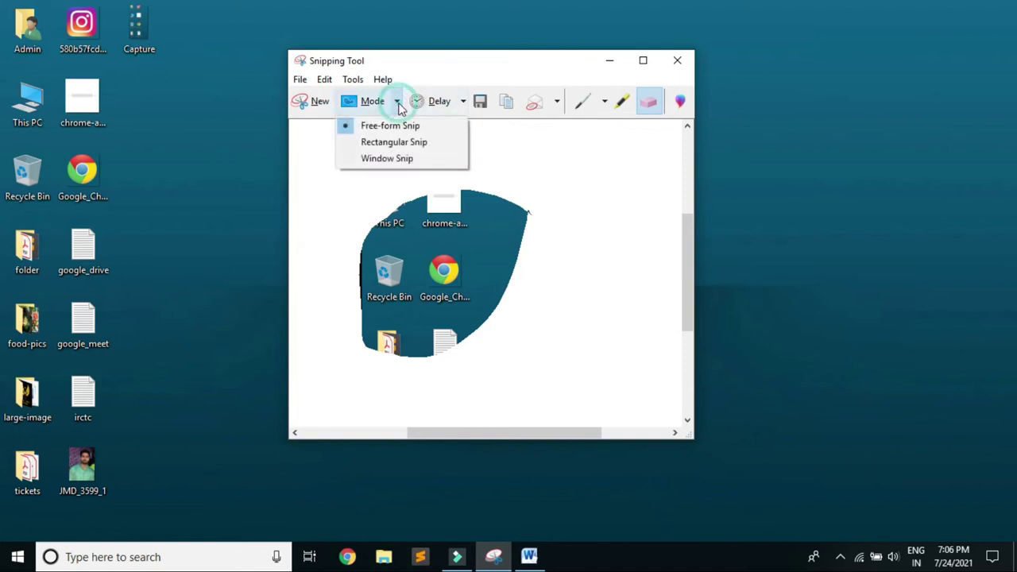
{"action": "left_click", "coordinate": [387, 142]}
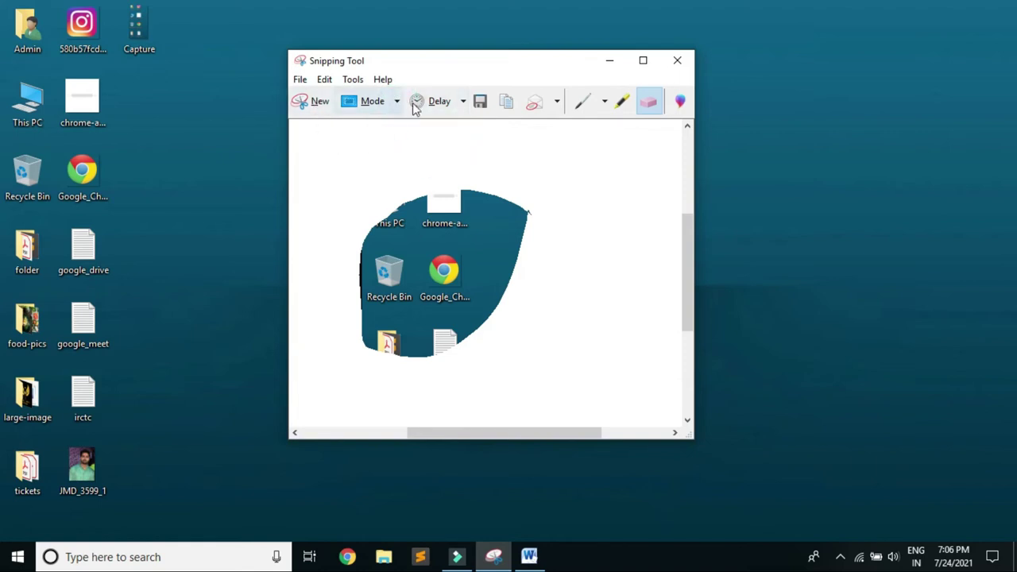
{"action": "left_click", "coordinate": [463, 101]}
{"action": "left_click", "coordinate": [453, 124]}
{"action": "left_click", "coordinate": [312, 101]}
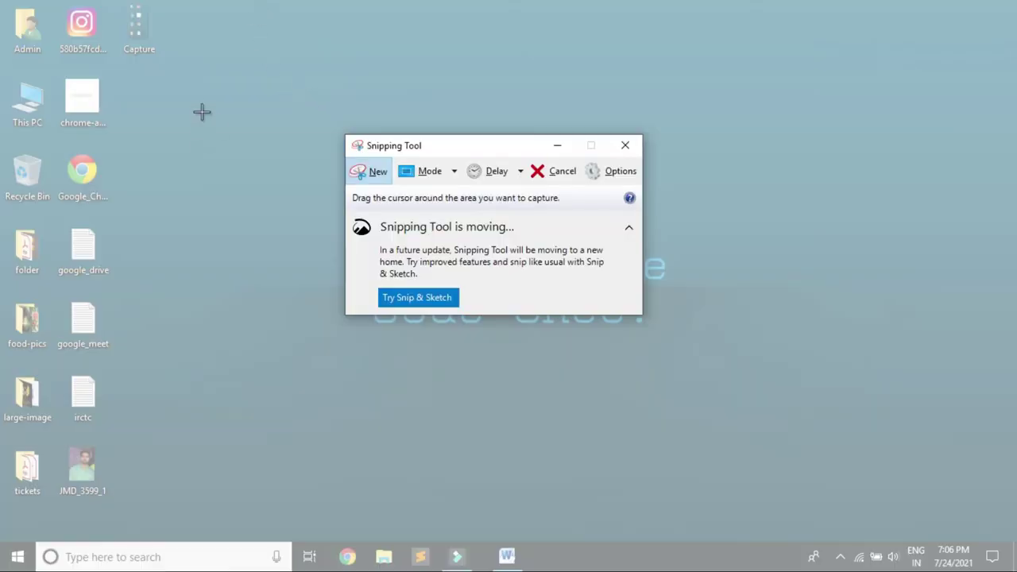
{"action": "left_click_drag", "start_coordinate": [199, 108], "coordinate": [11, 286]}
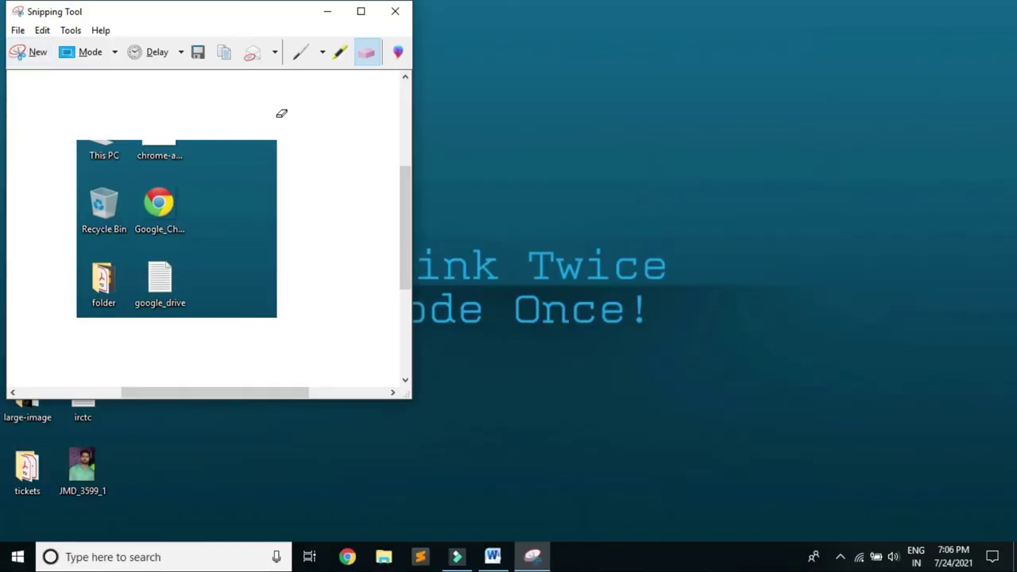
{"action": "left_click_drag", "start_coordinate": [189, 12], "coordinate": [466, 55]}
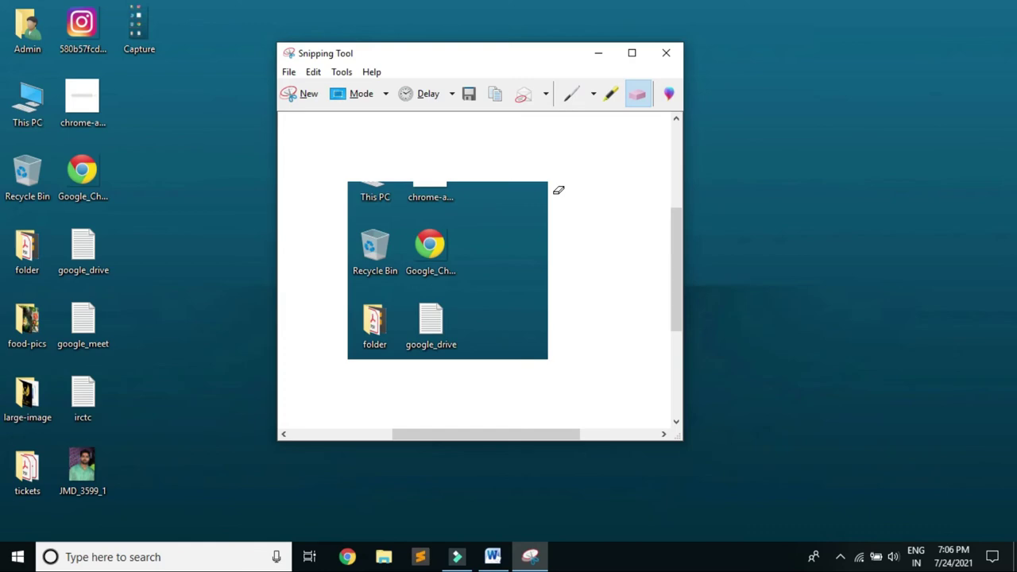
Switch to the blank Word document, paste the copied snip and start a new line below it
{"action": "left_click", "coordinate": [493, 556]}
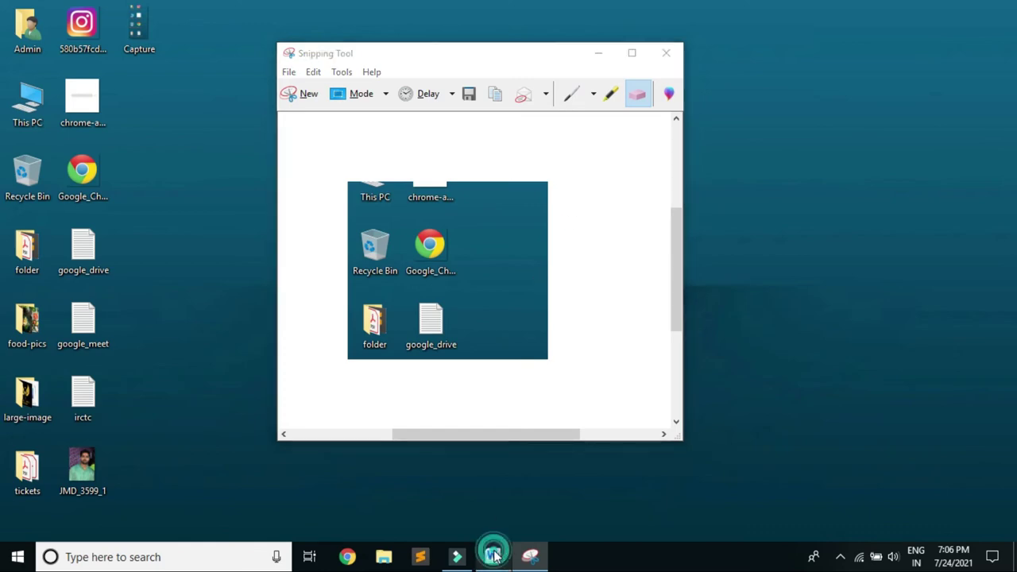
{"action": "key", "text": "ctrl+v"}
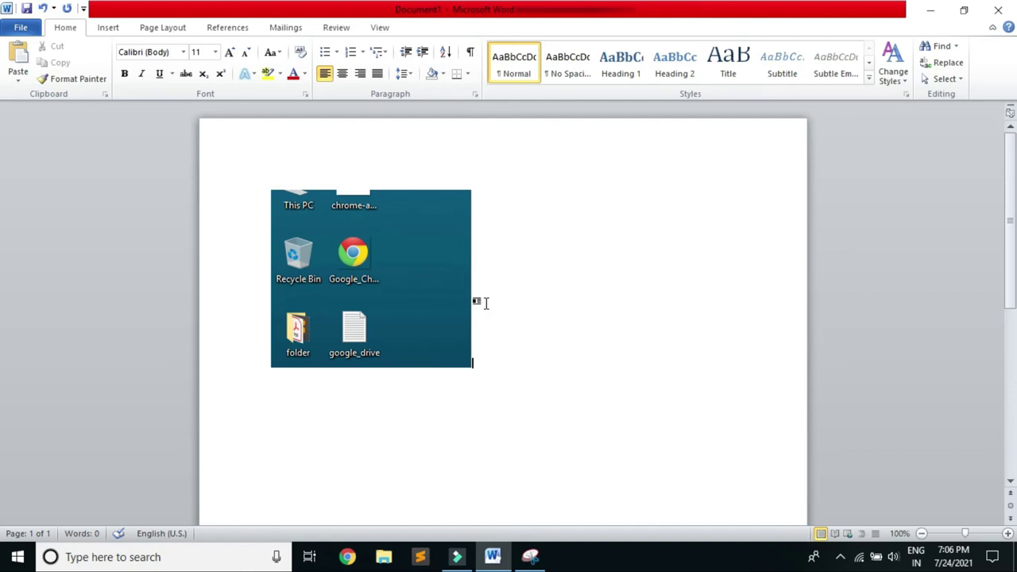
{"action": "key", "text": "Return"}
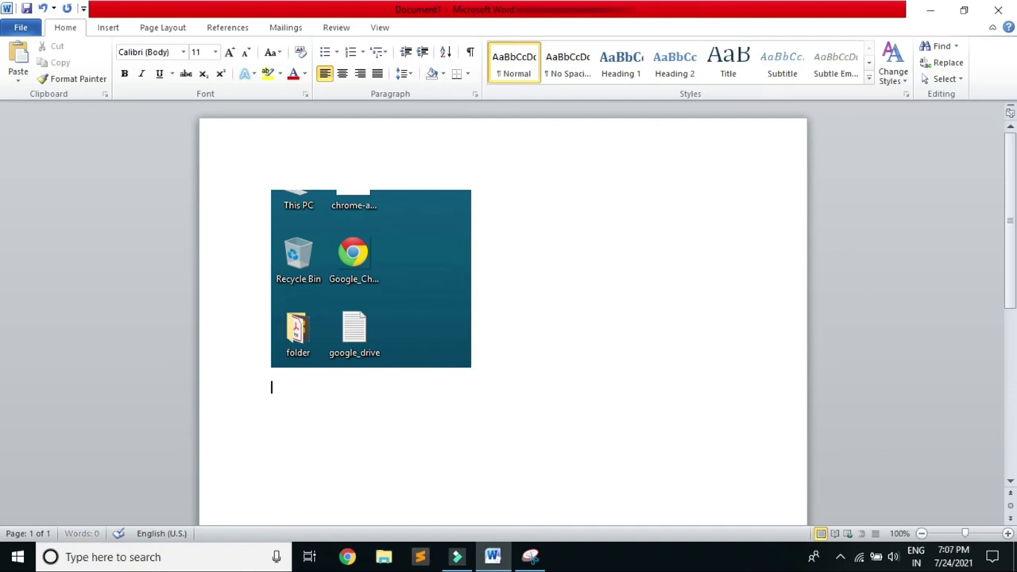